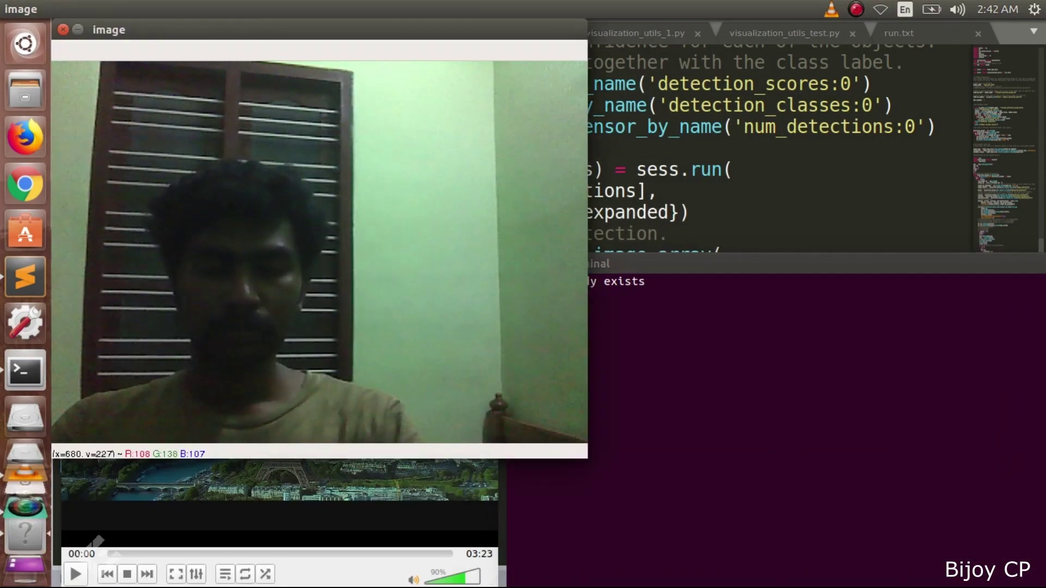
# Move the webcam window right to uncover VLC and give the player focus for gesture control.
pyautogui.moveTo(327, 30); pyautogui.dragTo(779, 30)
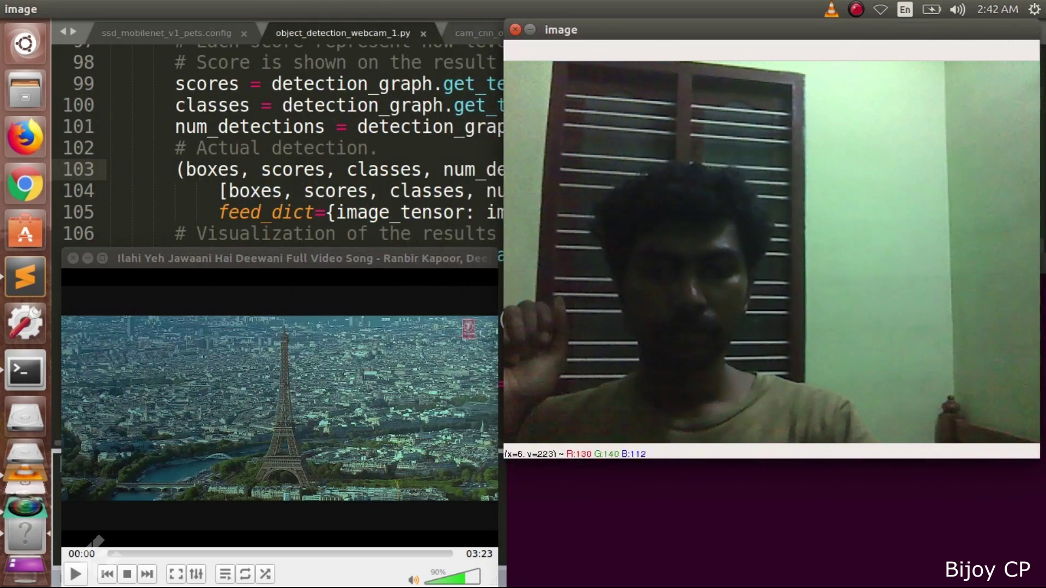
pyautogui.click(491, 258)
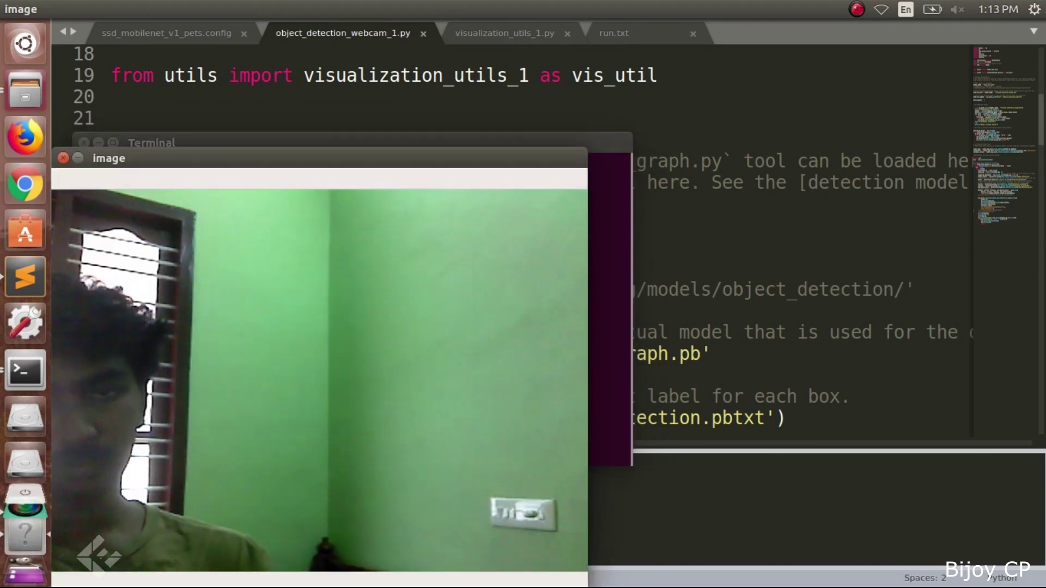
# Move the webcam window to the upper right to reveal the printed class numbers.
pyautogui.moveTo(319, 158)
pyautogui.mouseDown()
pyautogui.moveTo(706, 51)
pyautogui.moveTo(691, 52)
pyautogui.mouseUp()
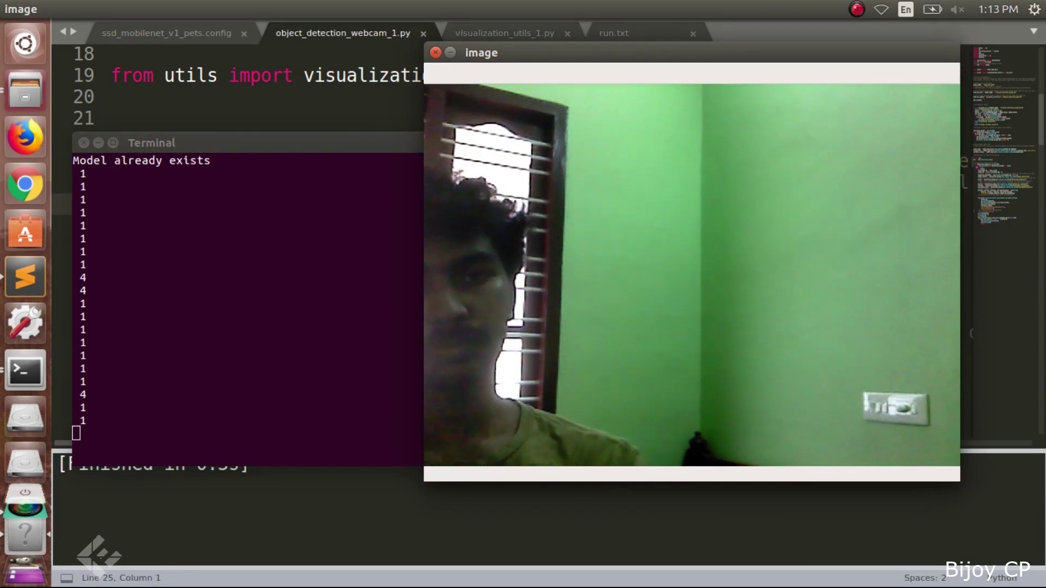